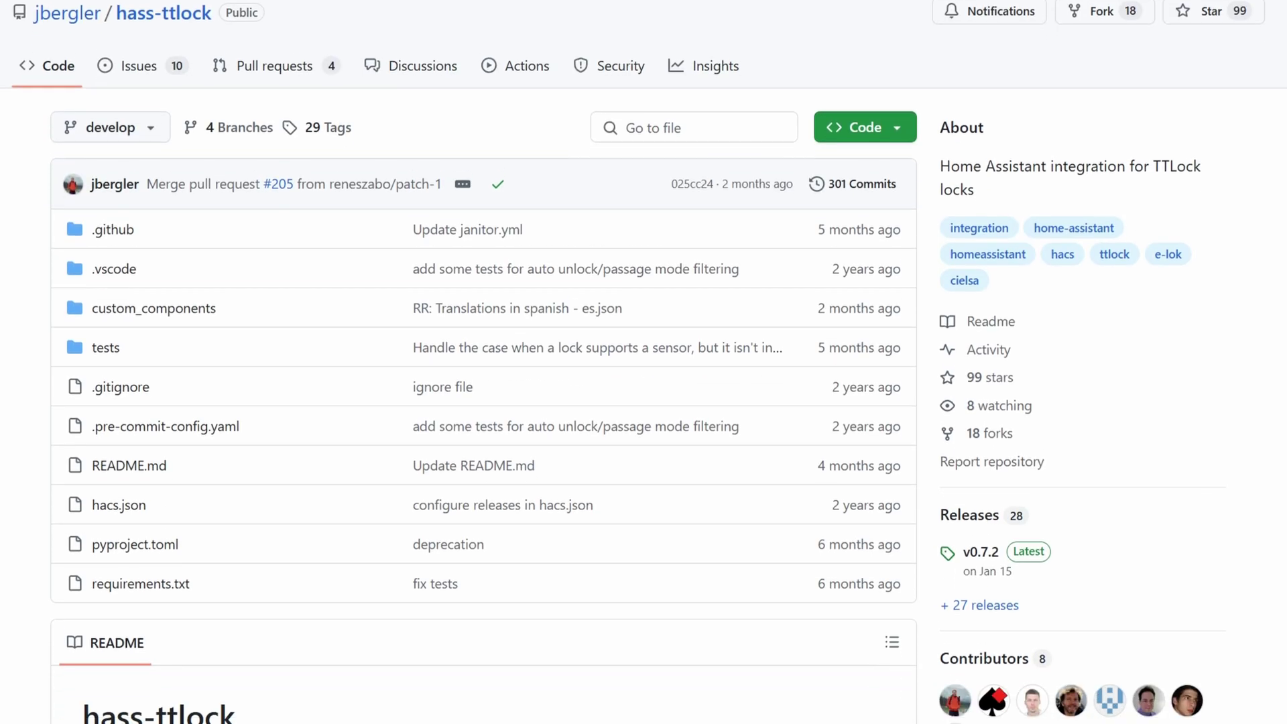
scroll(482, 361, "down", 8)
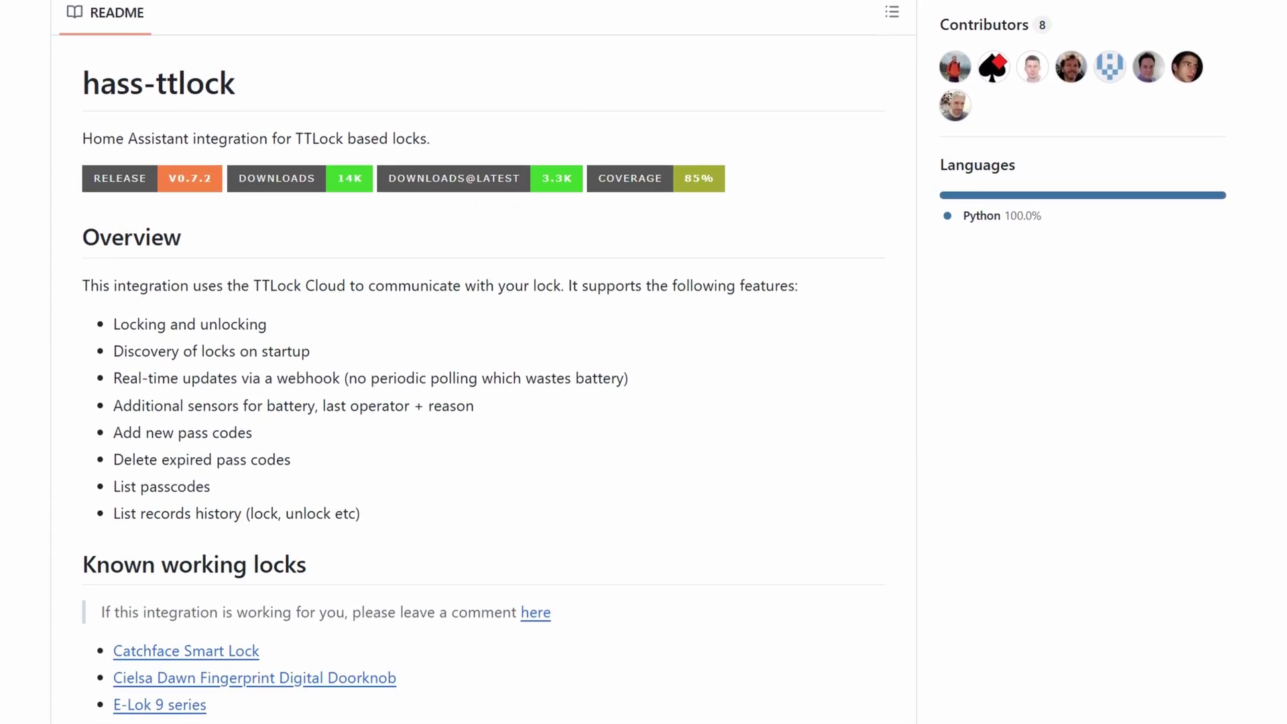
scroll(483, 362, "down", 9)
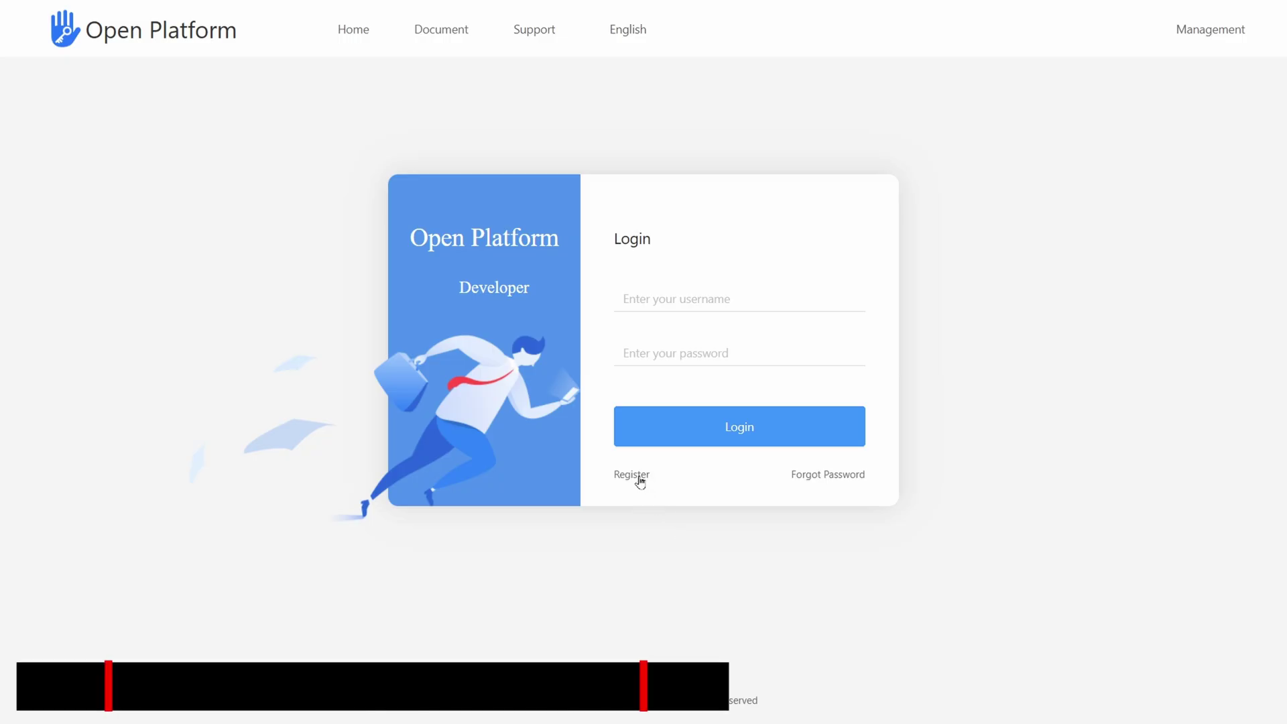
Register and sign in to the TTLock Open Platform developer account.
left_click(633, 477)
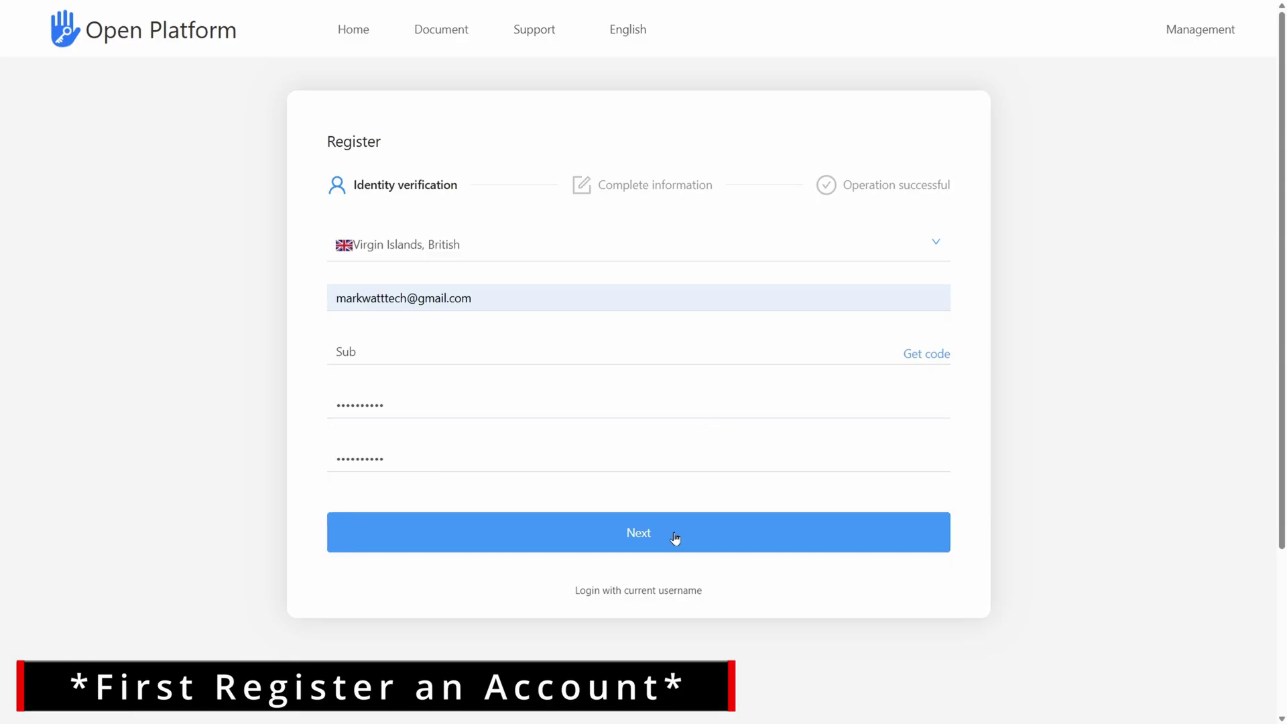
left_click(675, 539)
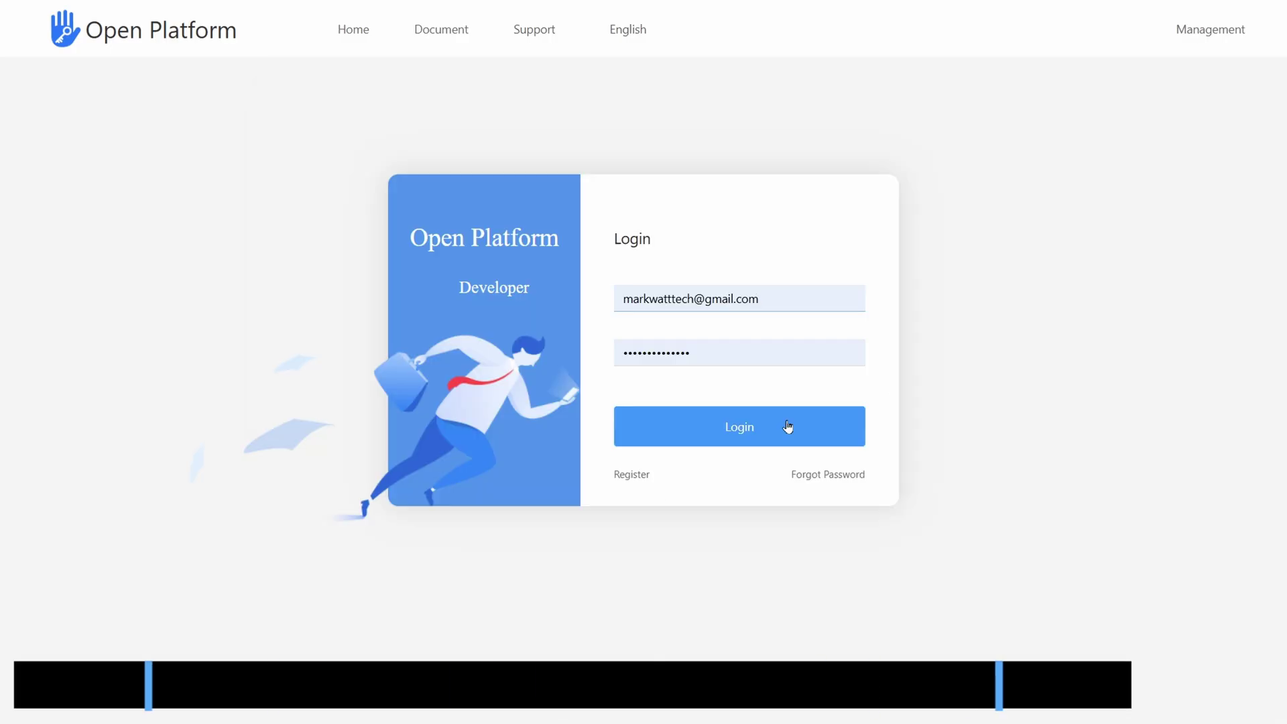
left_click(788, 427)
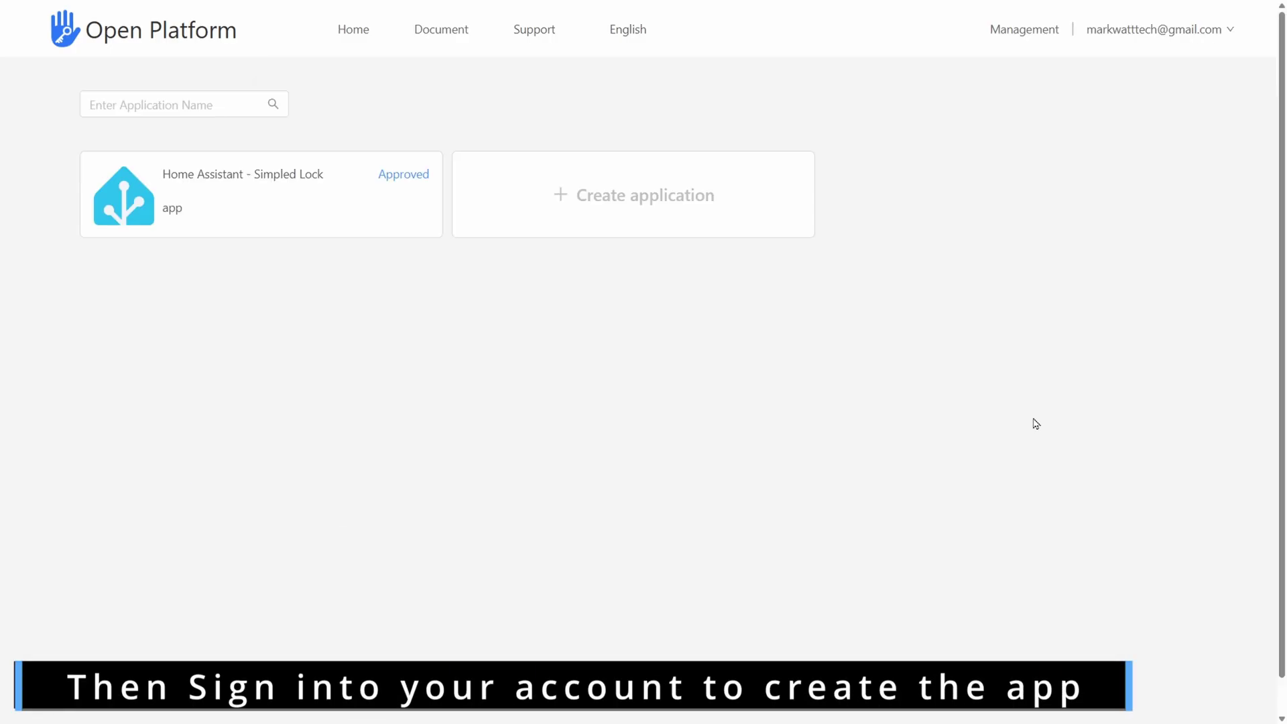
Start a new TTLock application named 'Home Assistant App'.
left_click(654, 210)
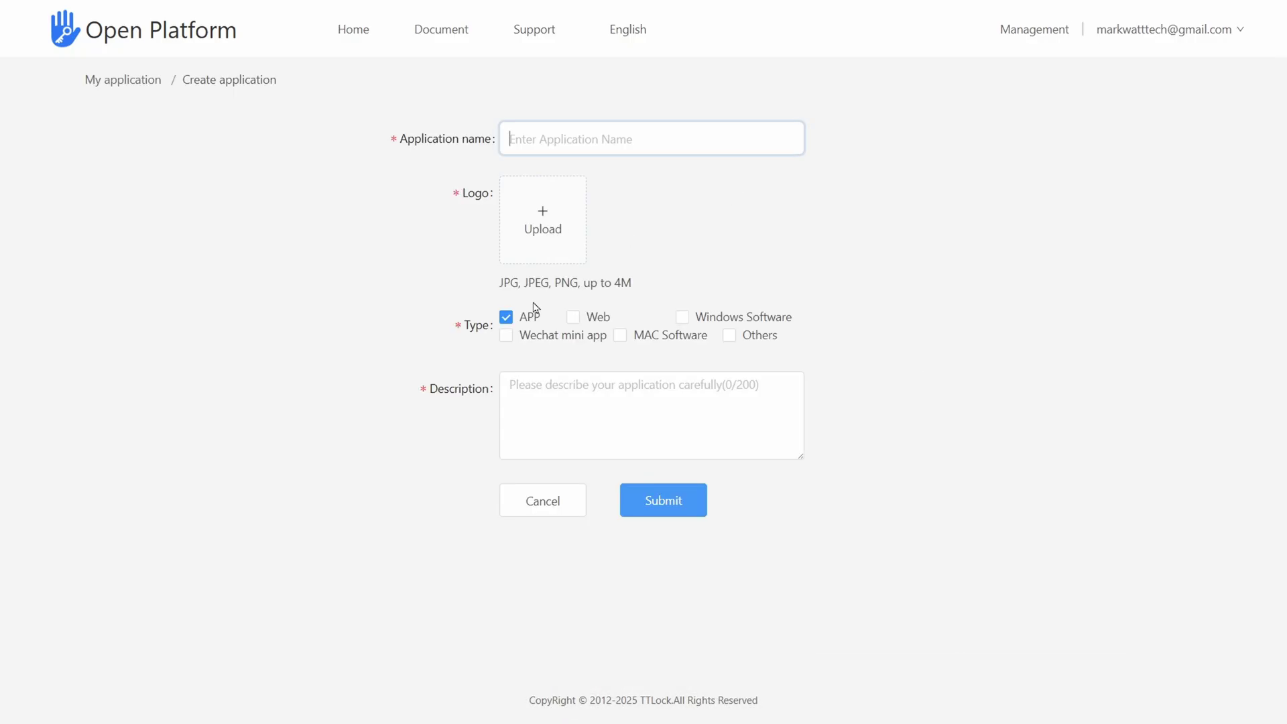
left_click(1017, 343)
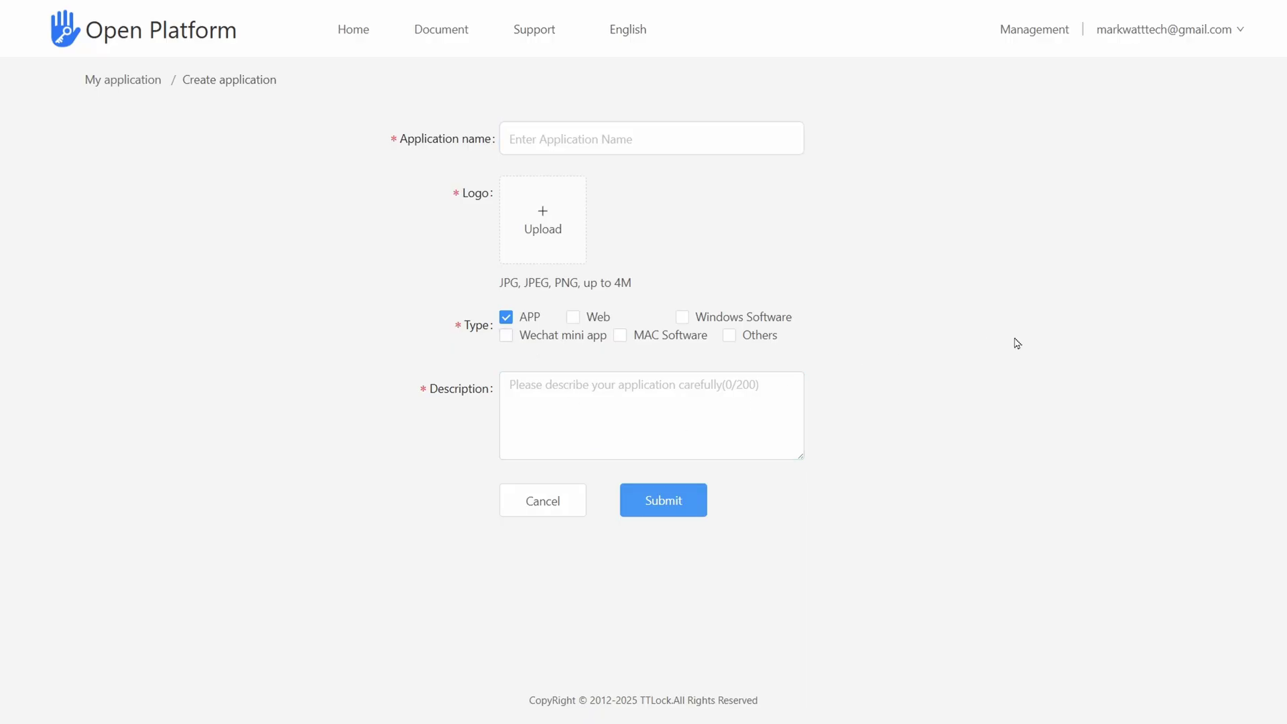
left_click(784, 146)
type("Assistant App")
left_click(781, 207)
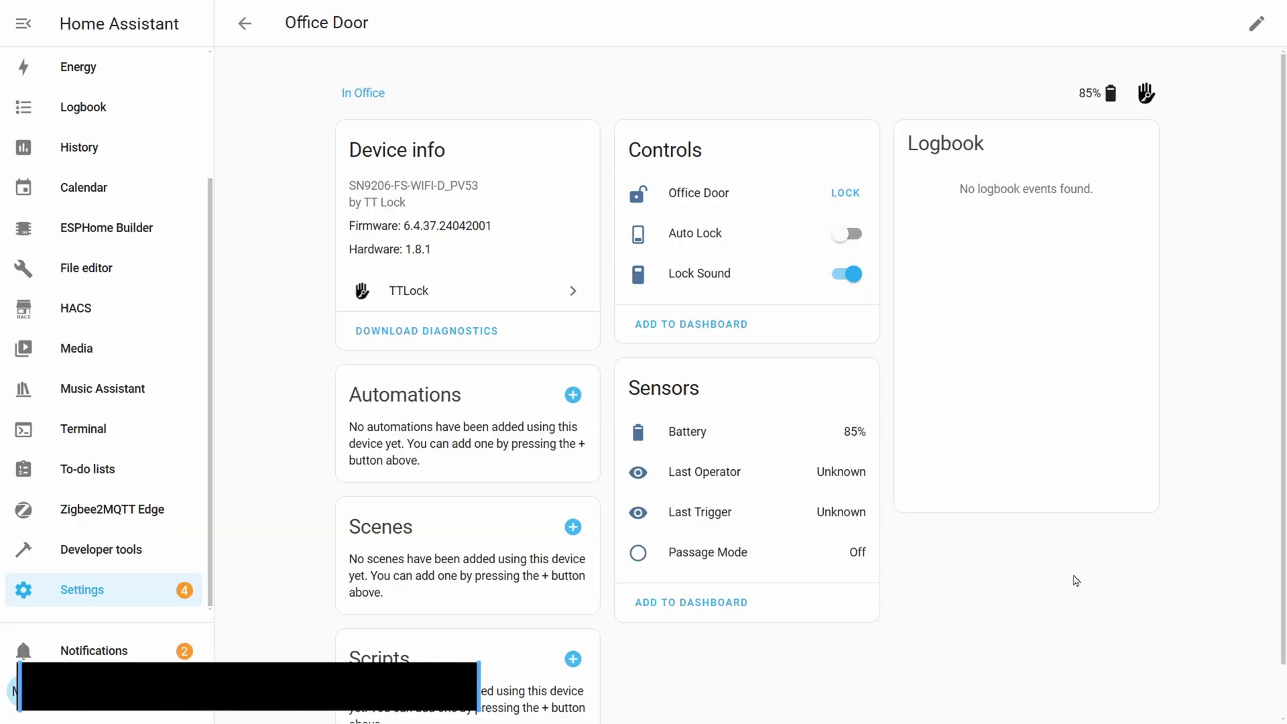
Lock the Office Door, then open HACS from the sidebar.
left_click(854, 197)
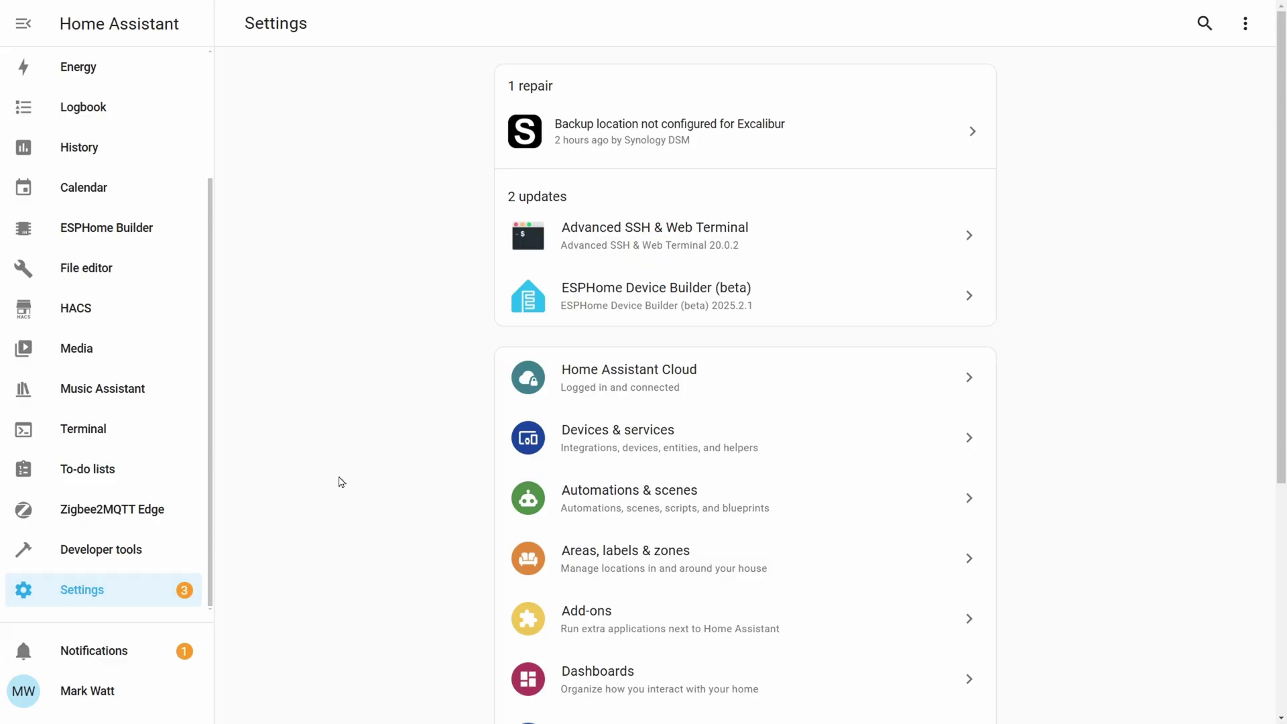
left_click(142, 319)
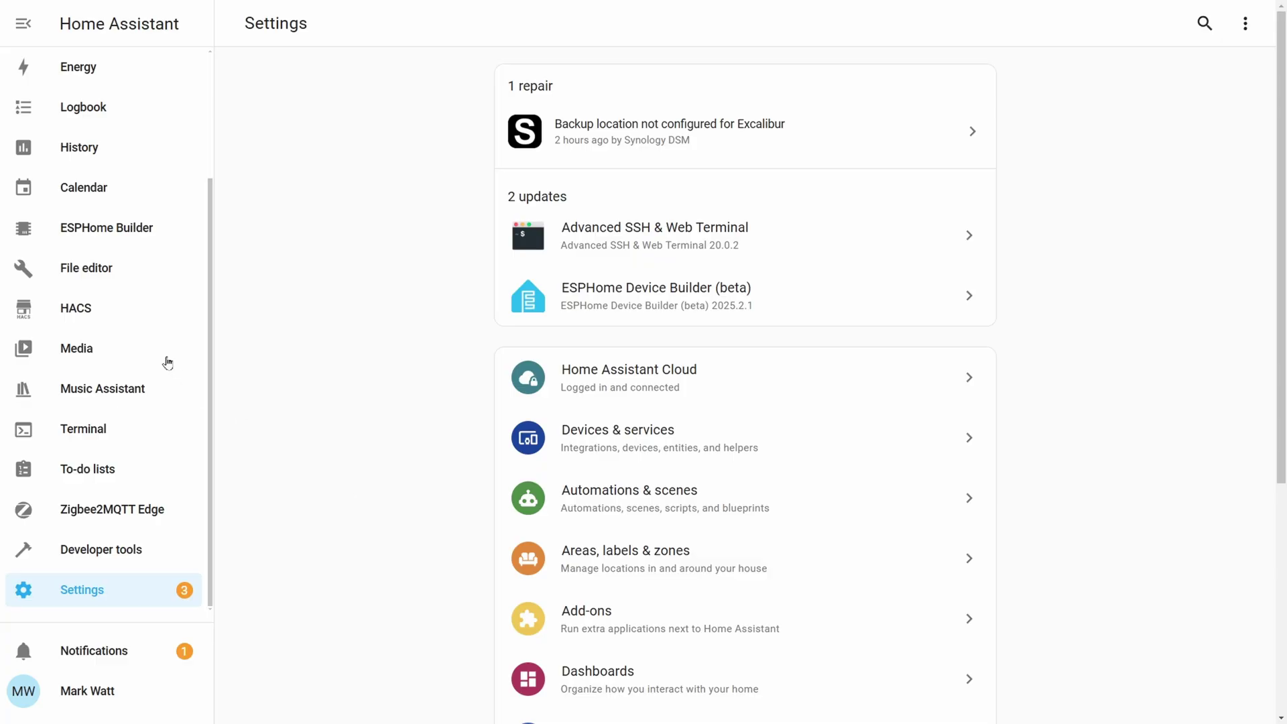
Search HACS for 'ttloc', download Hass Ttlock v0.7.2, and return to Settings.
left_click(141, 316)
left_click(425, 71)
type("ttloc")
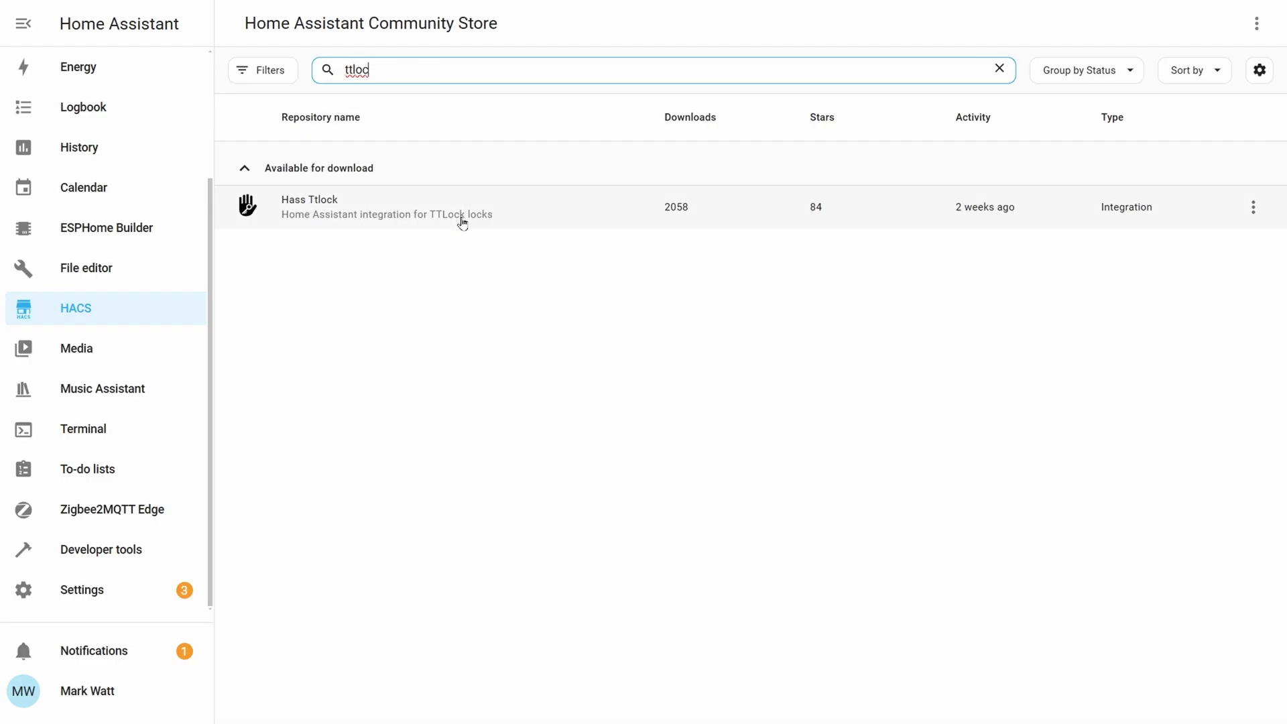
left_click(462, 223)
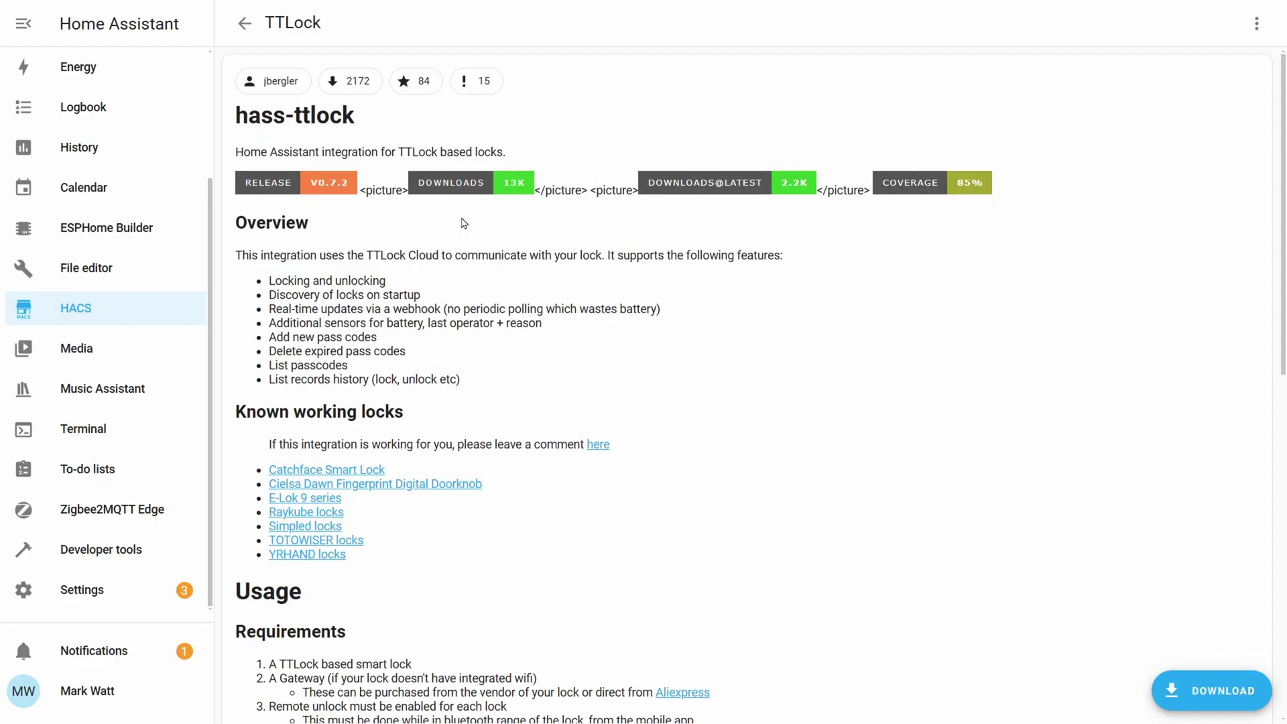
left_click(1181, 689)
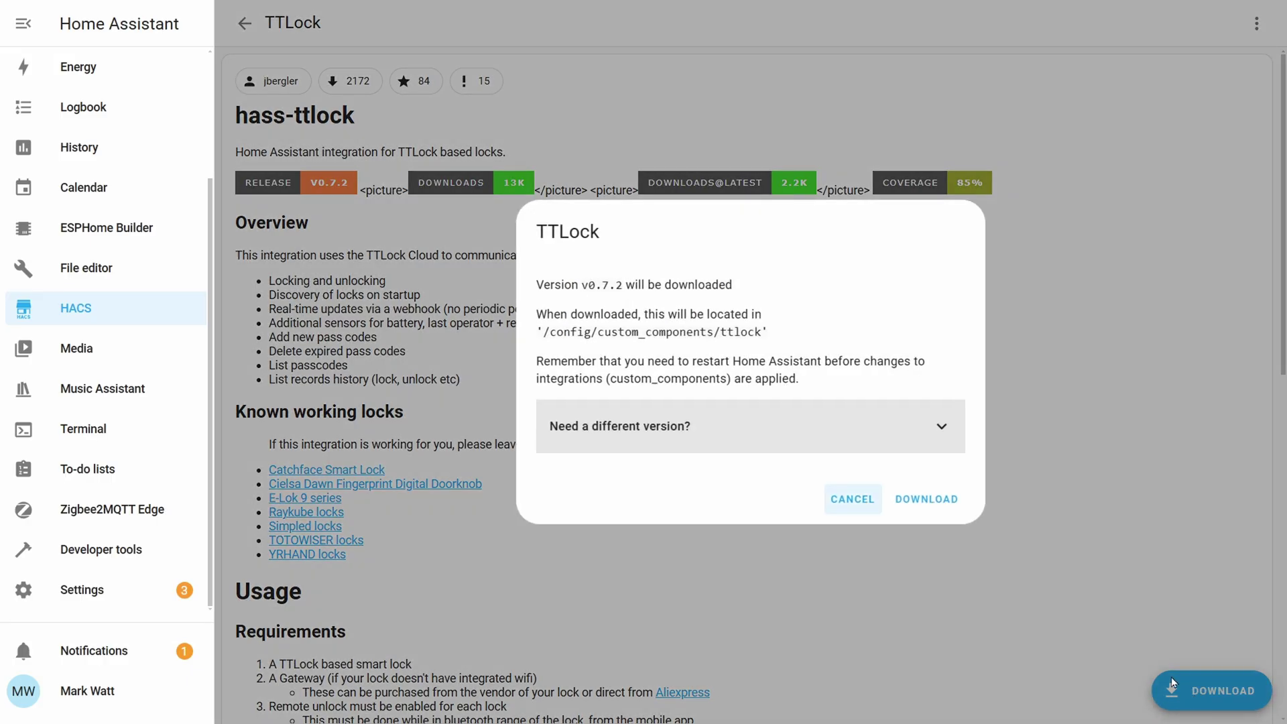
left_click(930, 502)
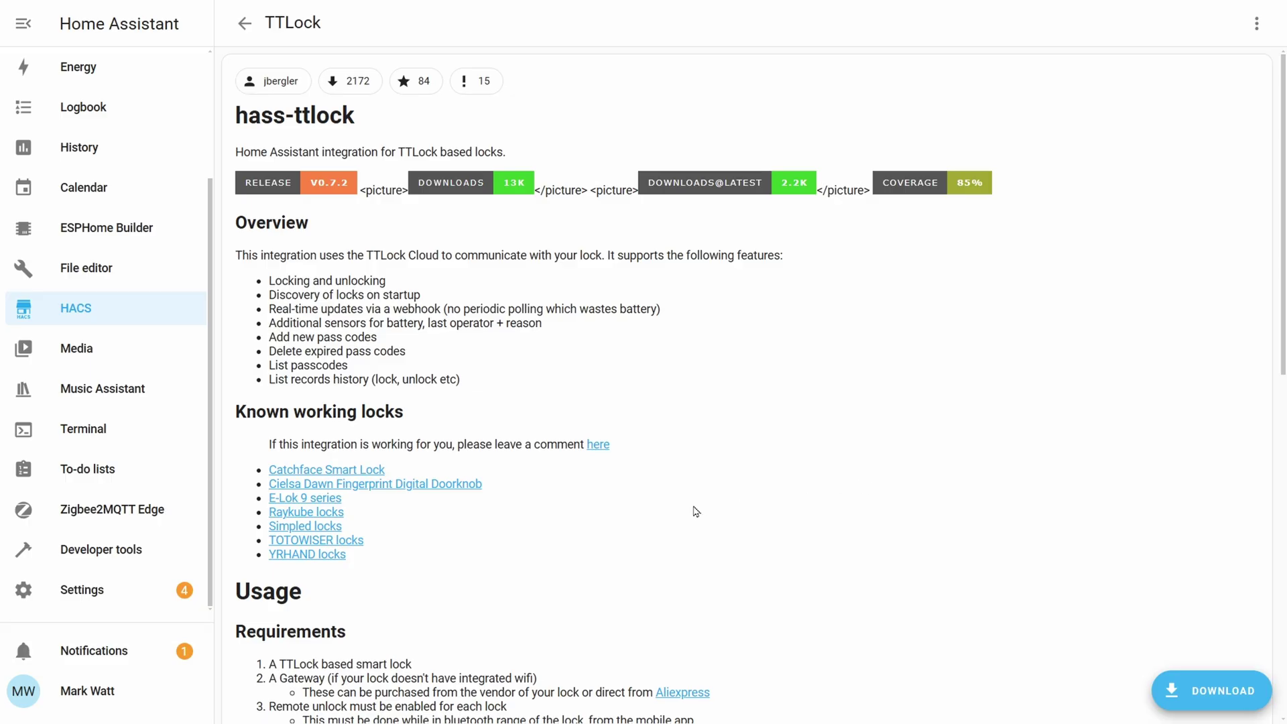
left_click(99, 590)
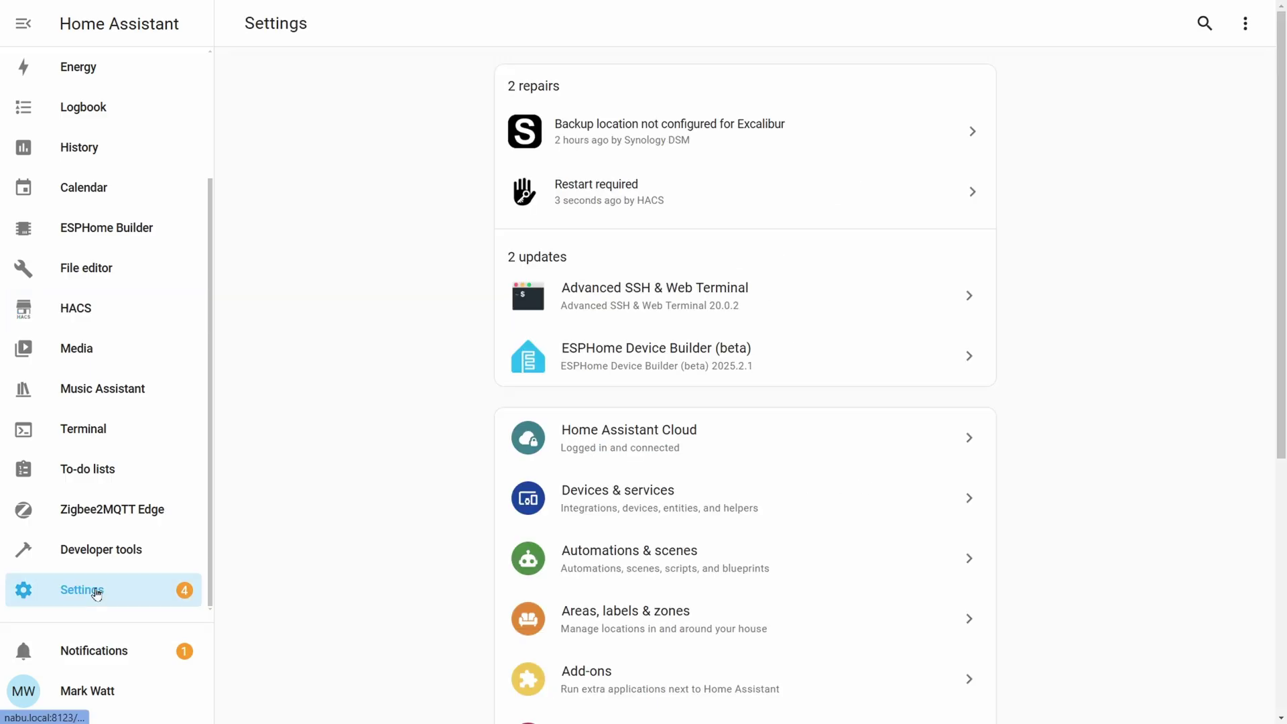
In Devices & services, add a new integration by searching 'tt' and choosing TTLock.
left_click(670, 498)
left_click(1163, 690)
type("tt")
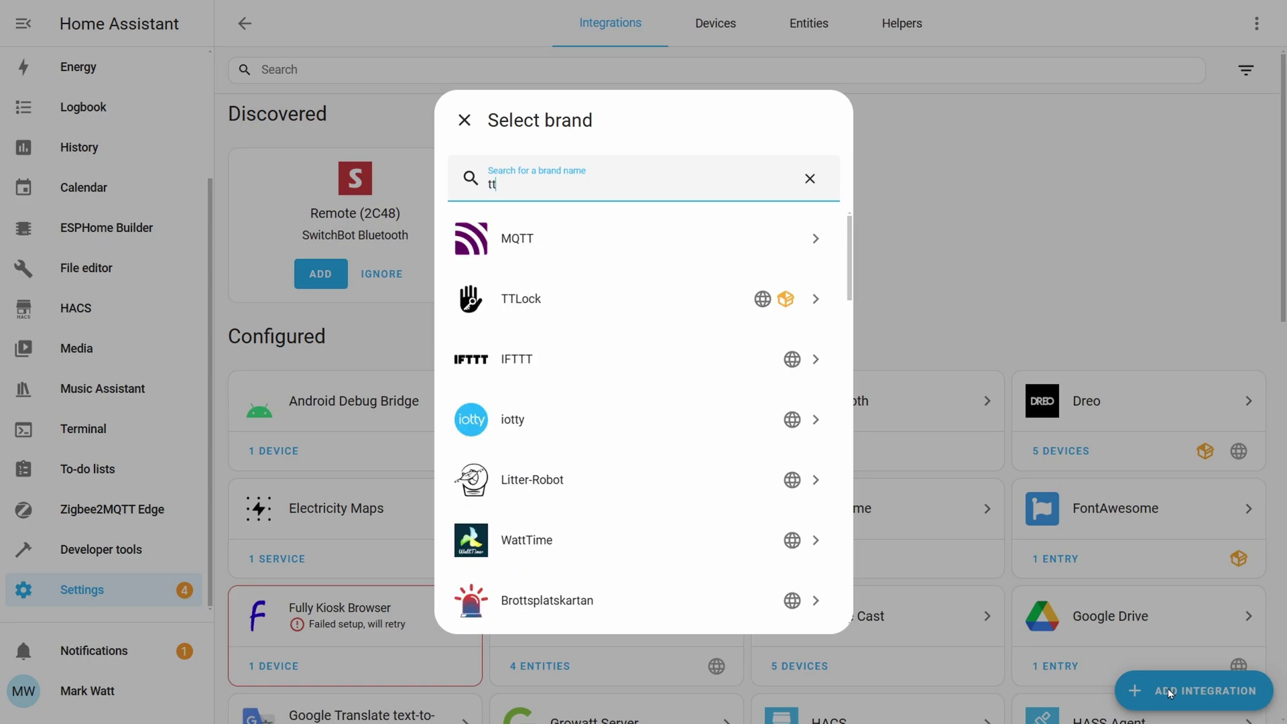
left_click(532, 296)
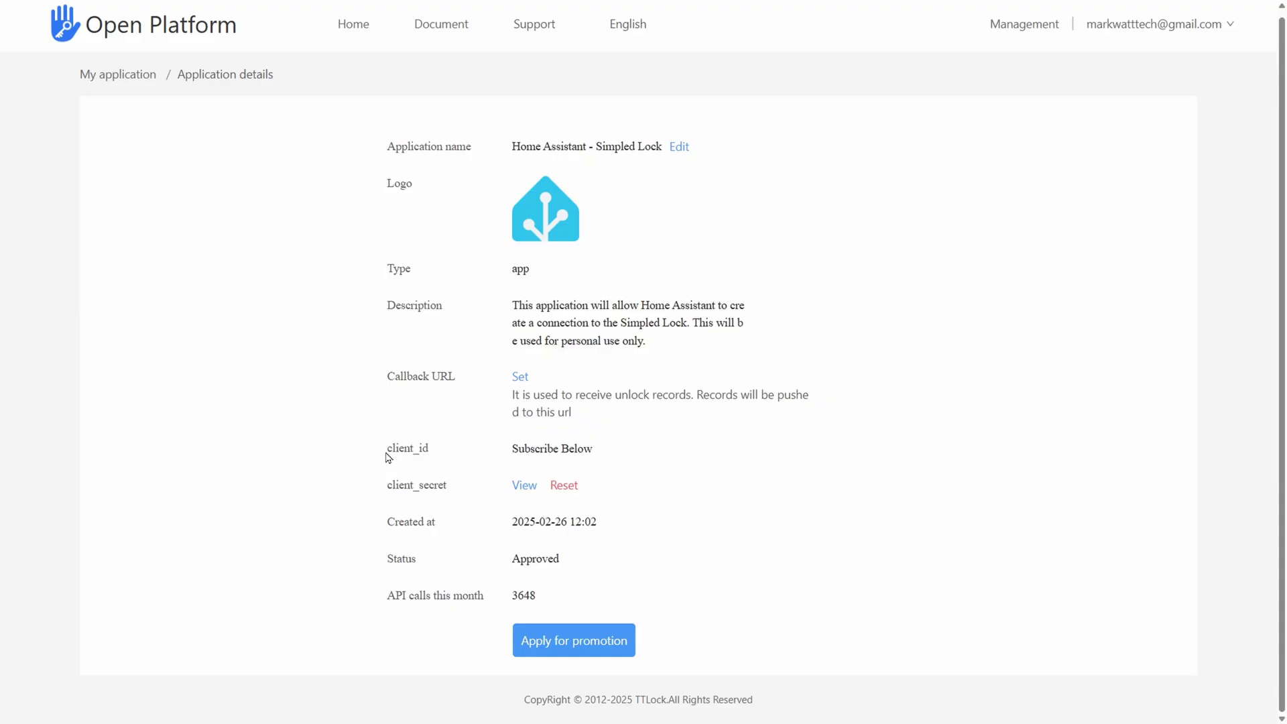
Select and copy the client_id value from the Home Assistant - Simpled Lock app details.
left_click_drag(529, 450, 604, 454)
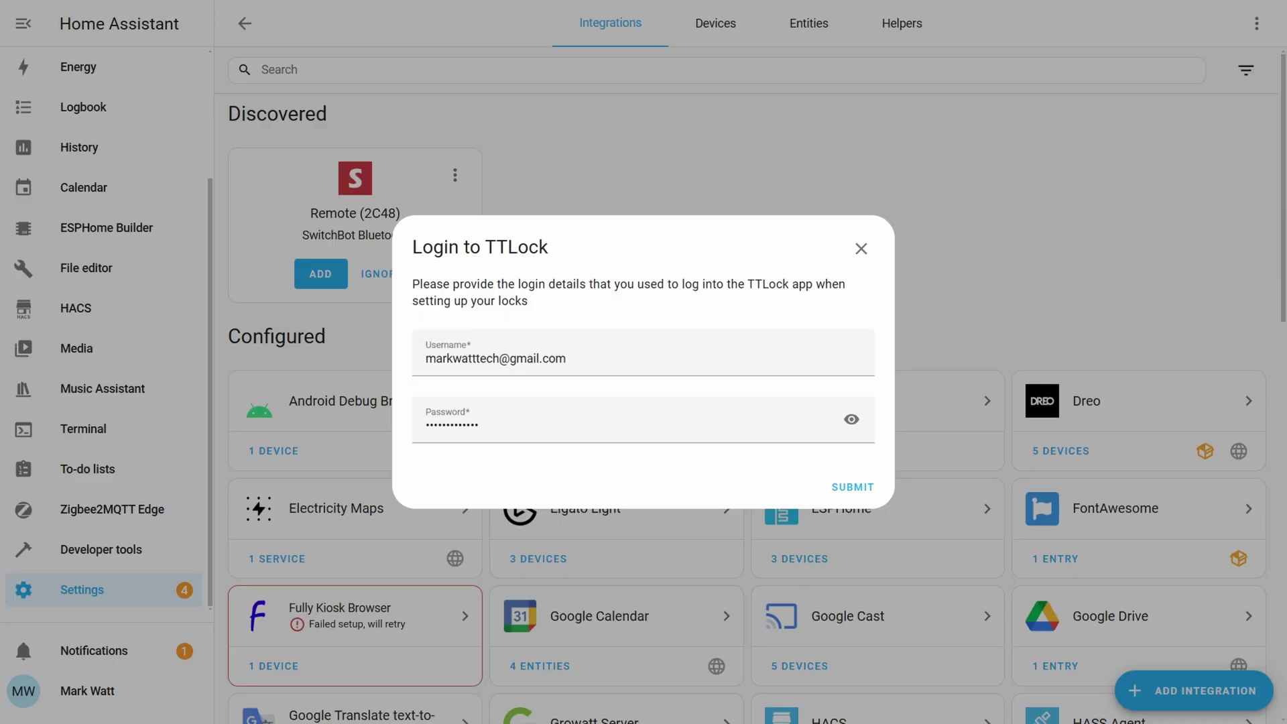
Submit the TTLock login, assign the lock to the Office area, and open its device page.
left_click(851, 488)
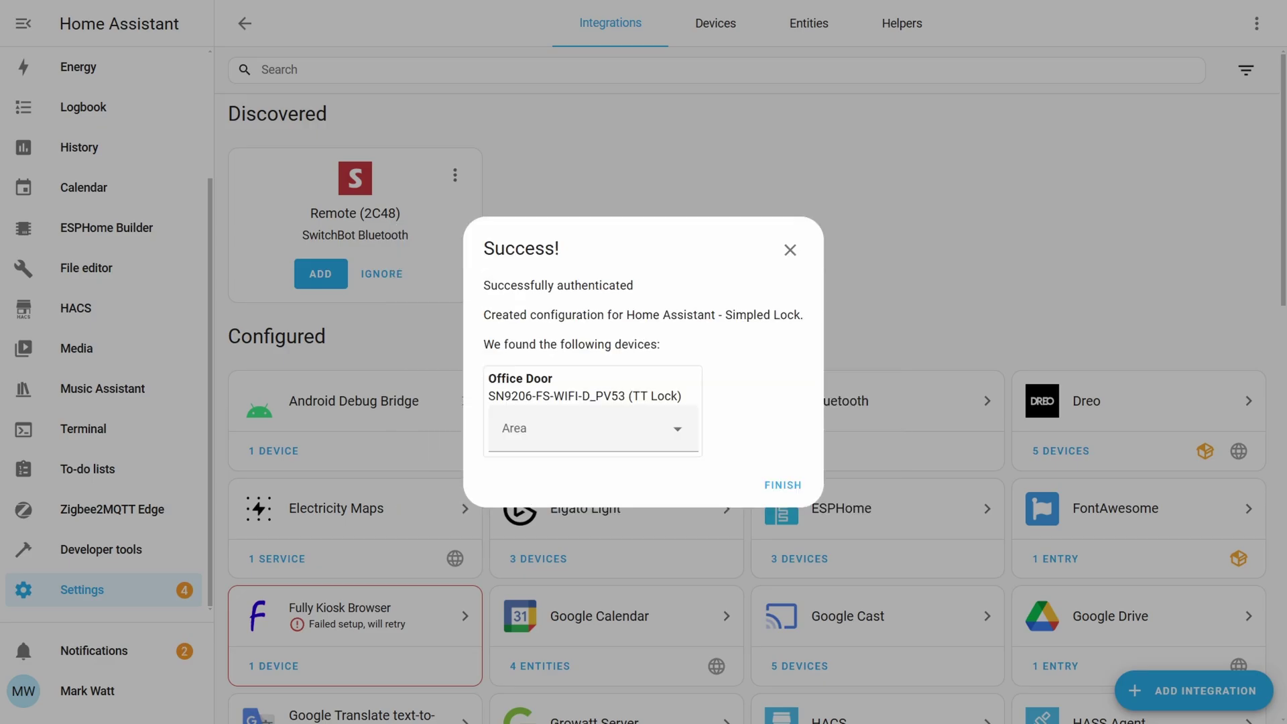
left_click(628, 431)
type("o")
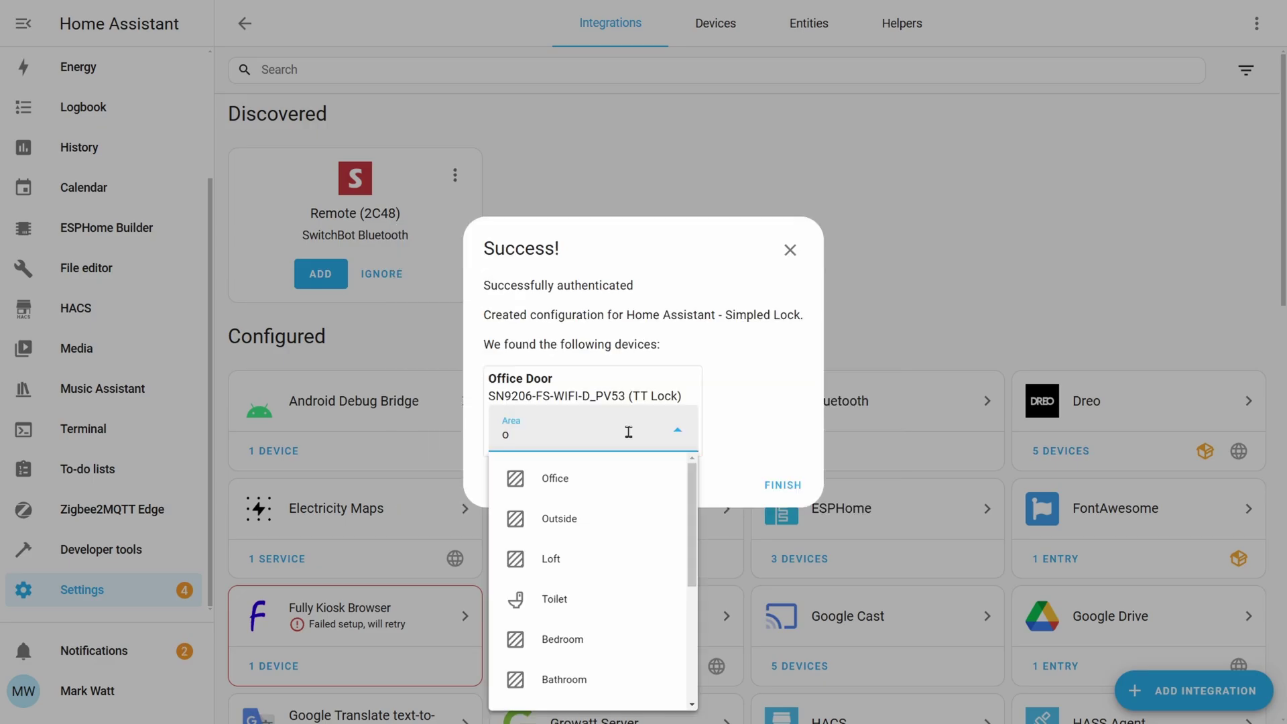
left_click(622, 478)
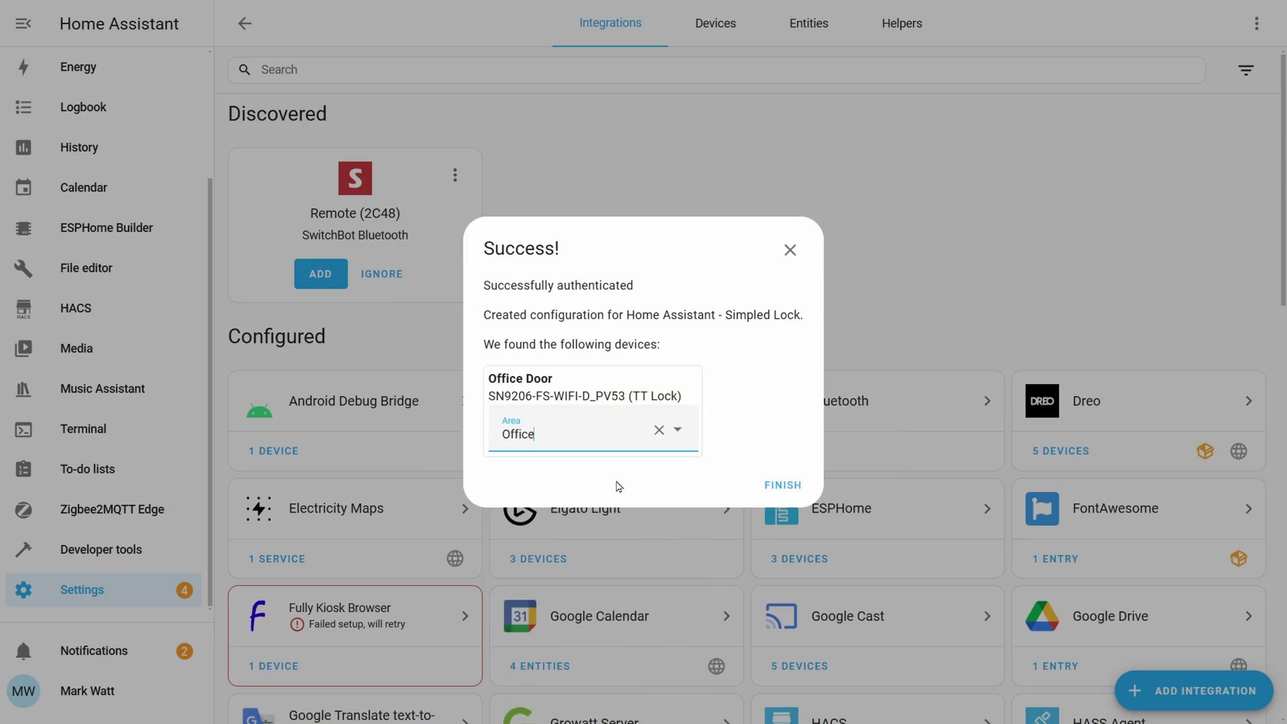
left_click(783, 485)
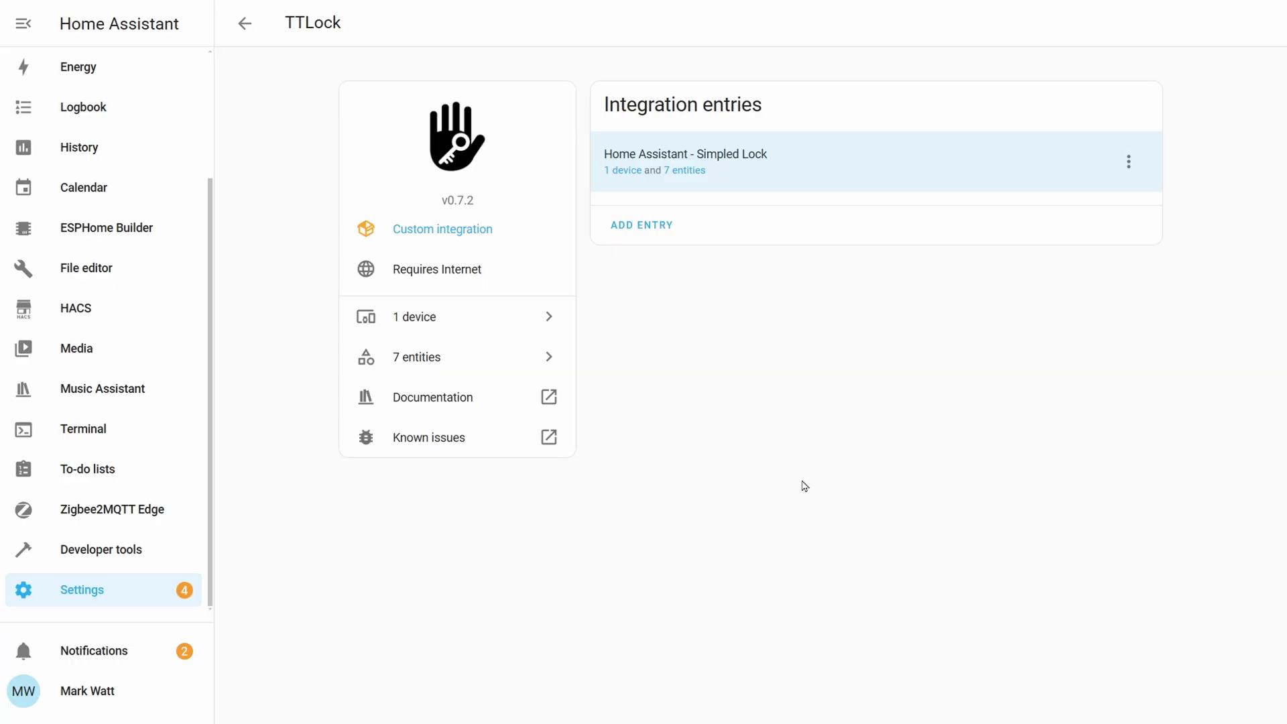
left_click(624, 172)
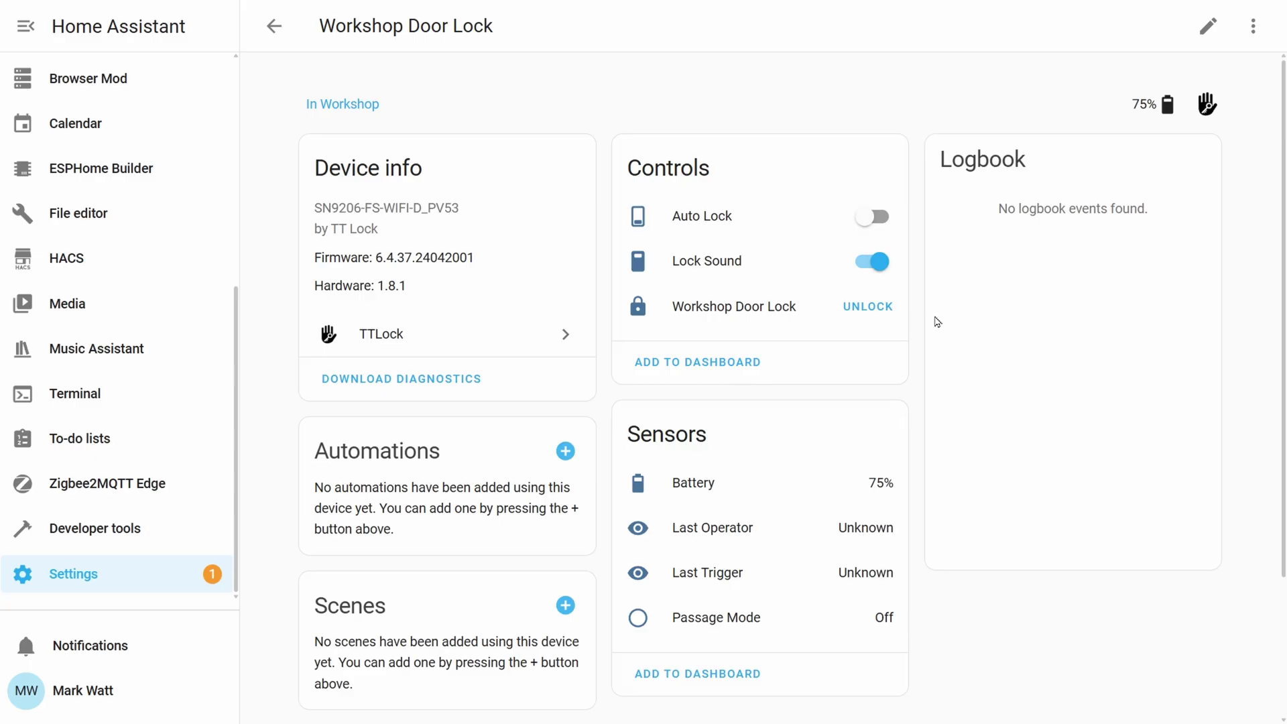
Unlock the Workshop Door Lock from its controls dialog.
left_click(712, 310)
left_click(635, 368)
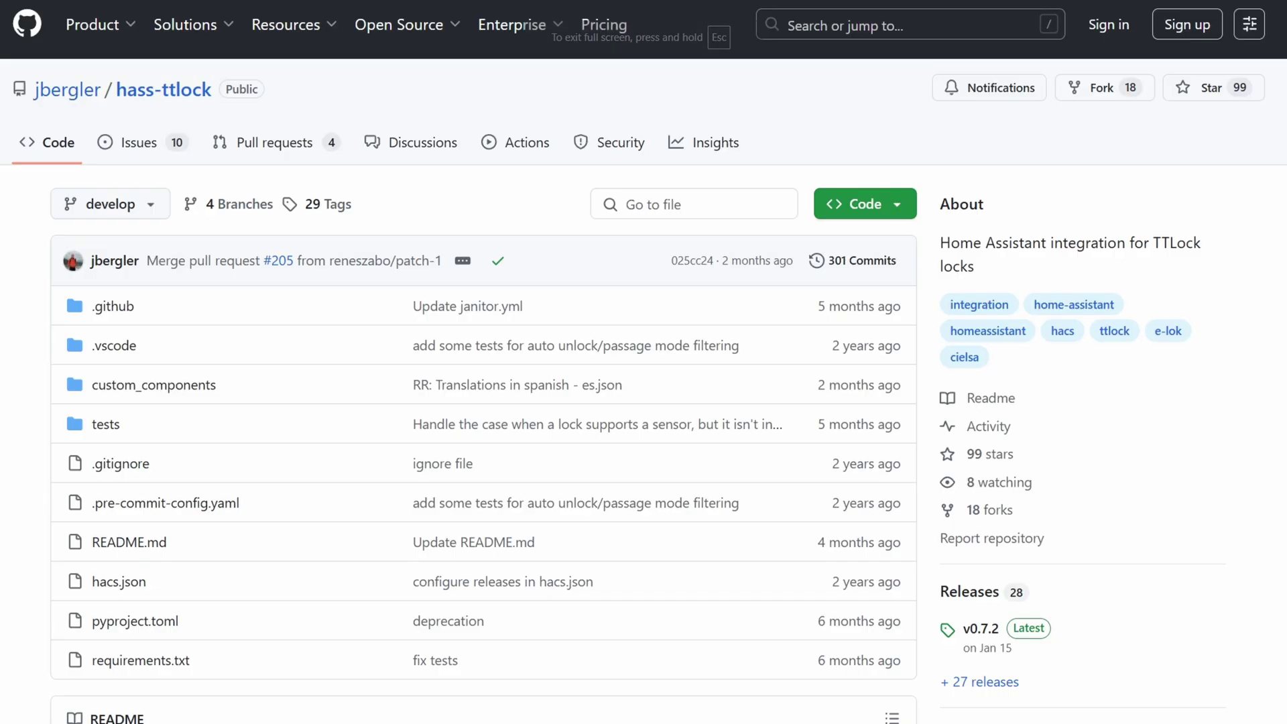
scroll(644, 362, "down", 10)
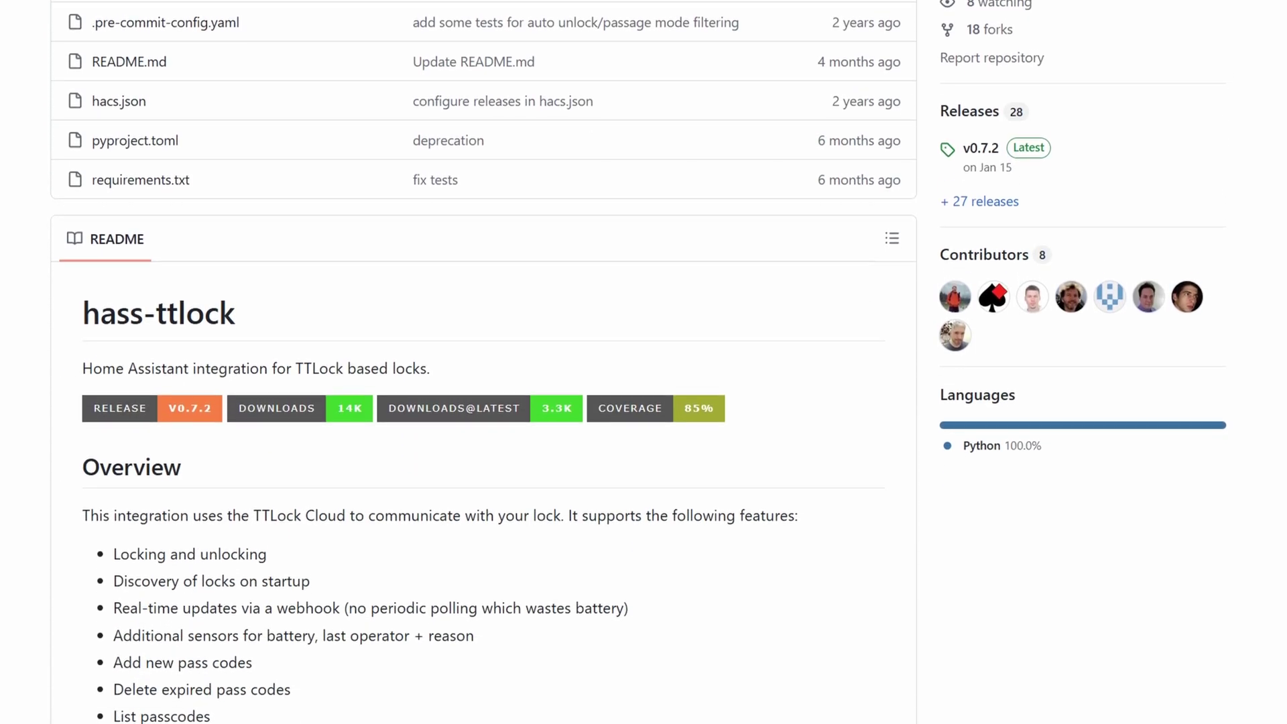
scroll(643, 362, "down", 10)
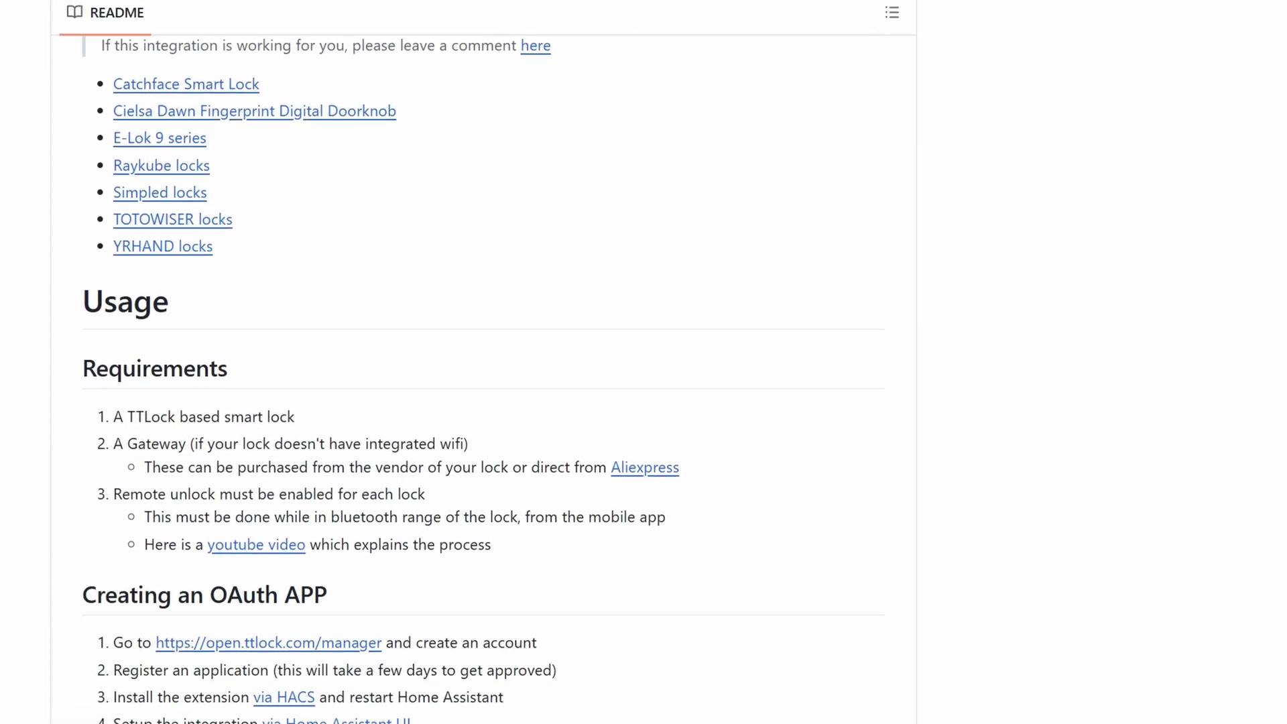
scroll(644, 362, "down", 12)
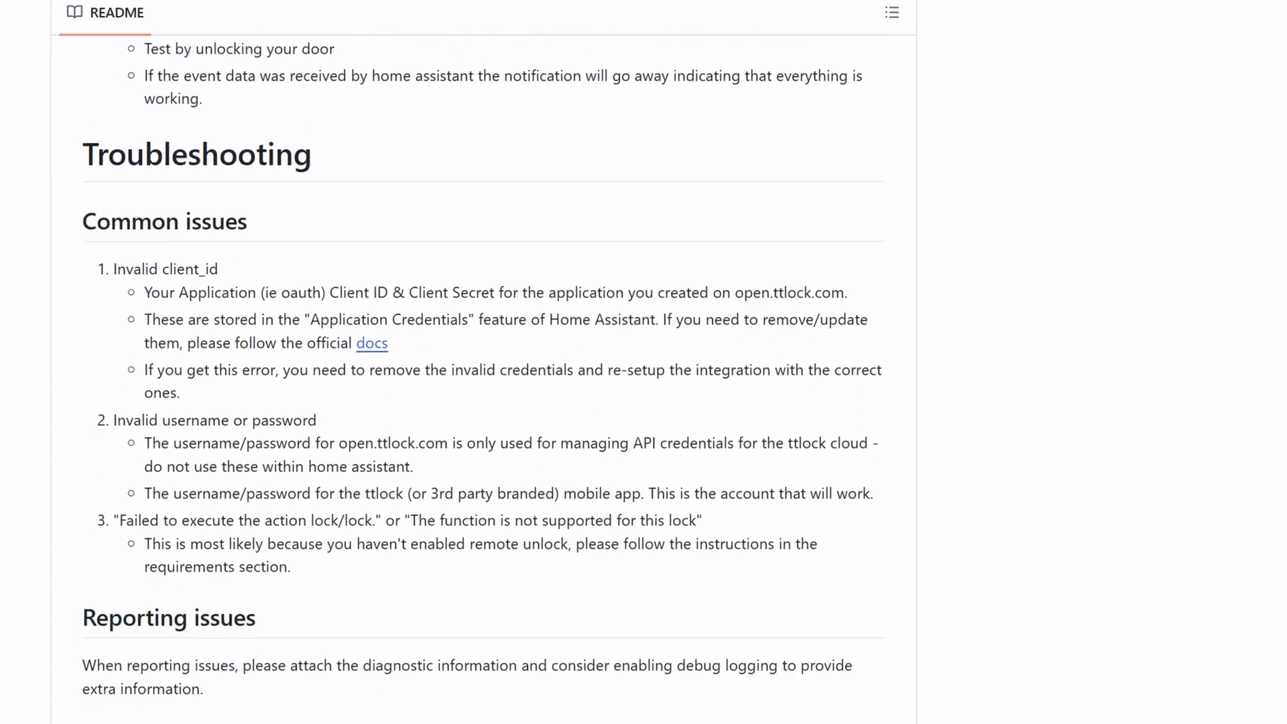